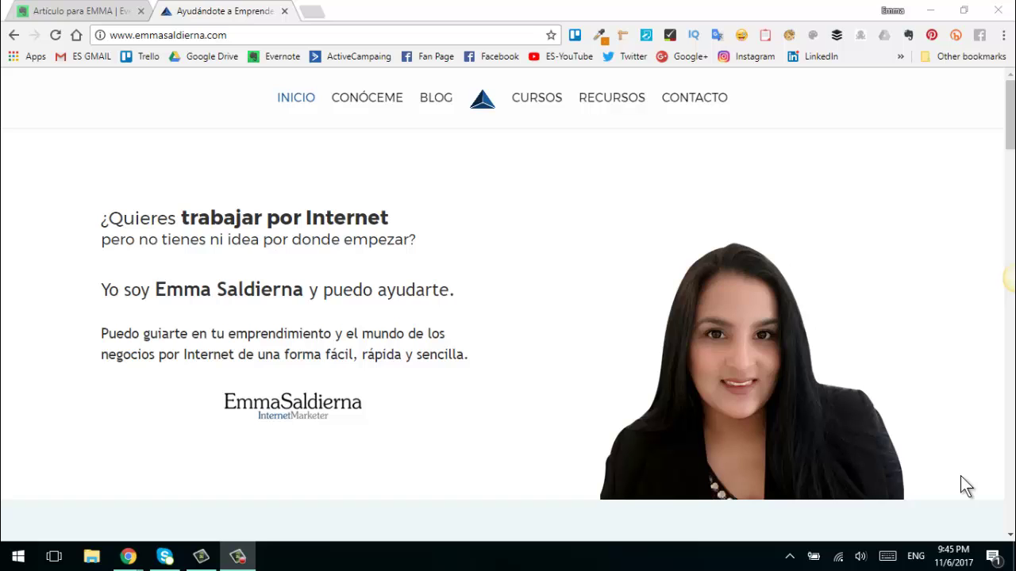
Step: Open quirktools.com/screenfly in a new browser tab
left_click(312, 11)
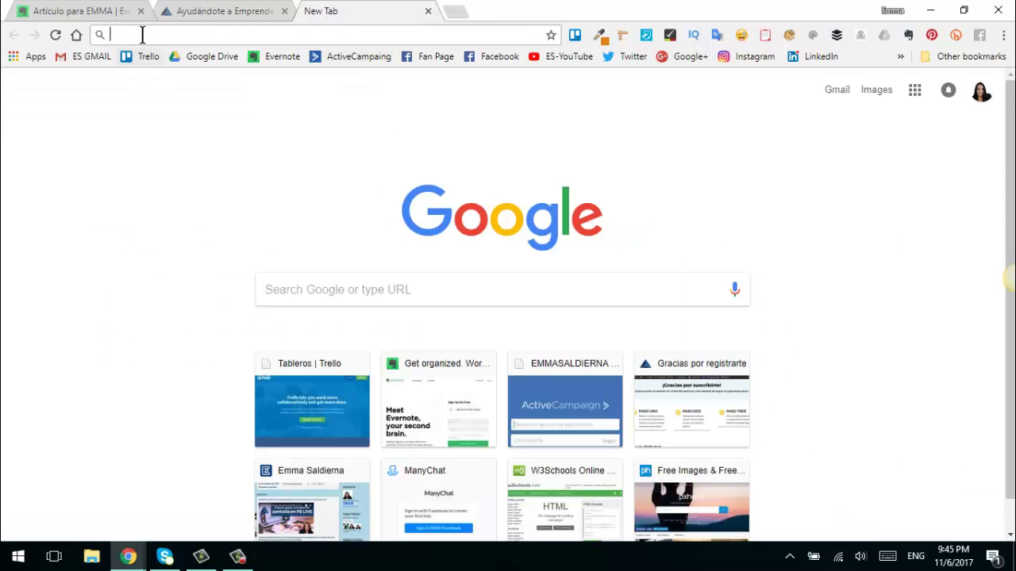
right_click(145, 34)
left_click(202, 125)
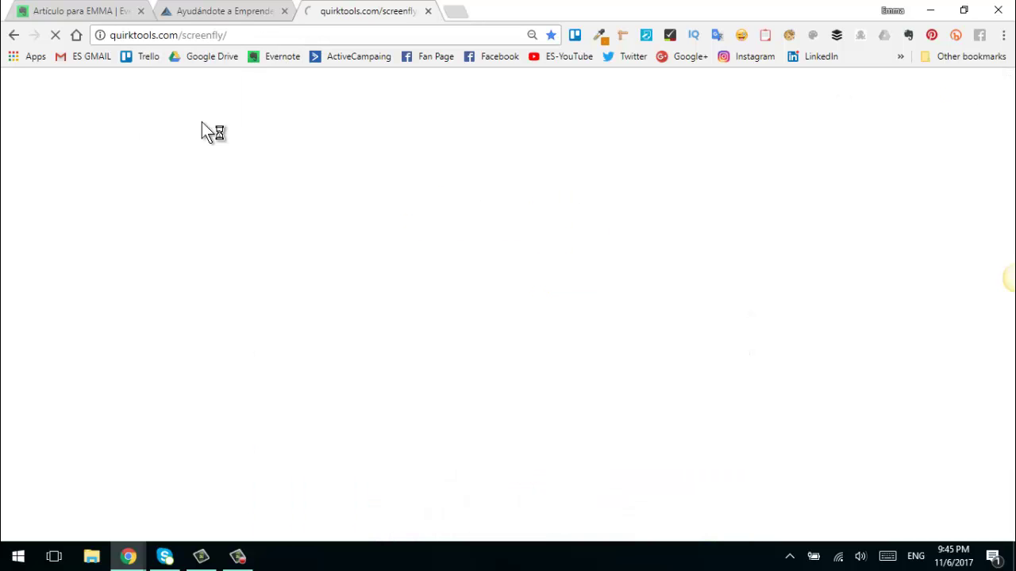
left_click(234, 12)
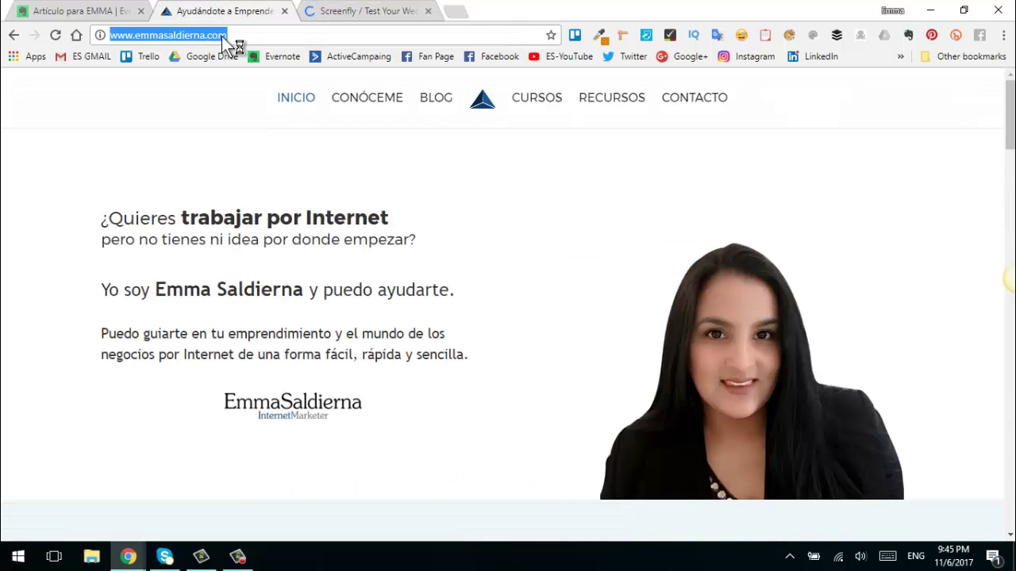
left_click(222, 38)
left_click_drag(238, 36, 108, 37)
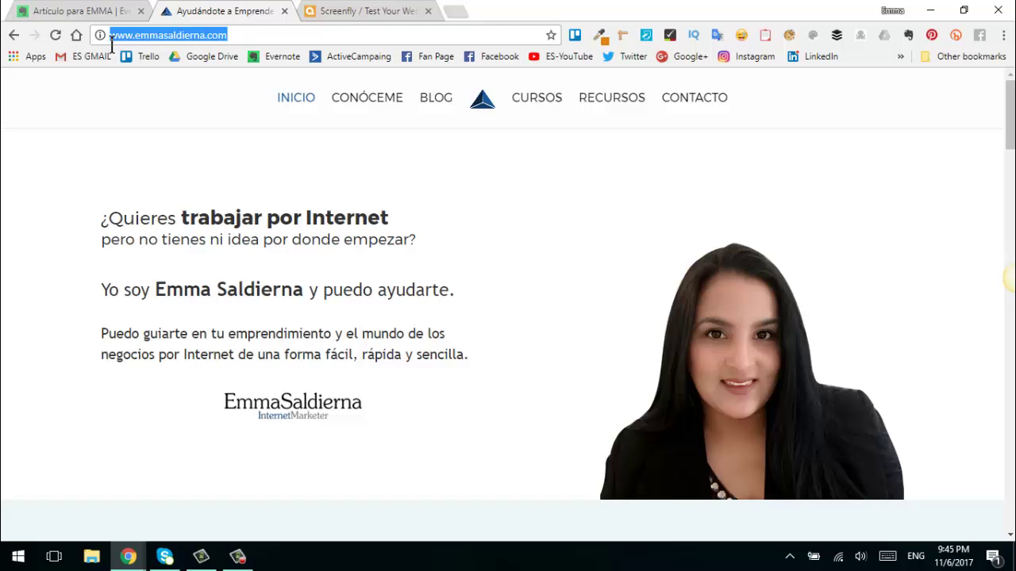
right_click(154, 36)
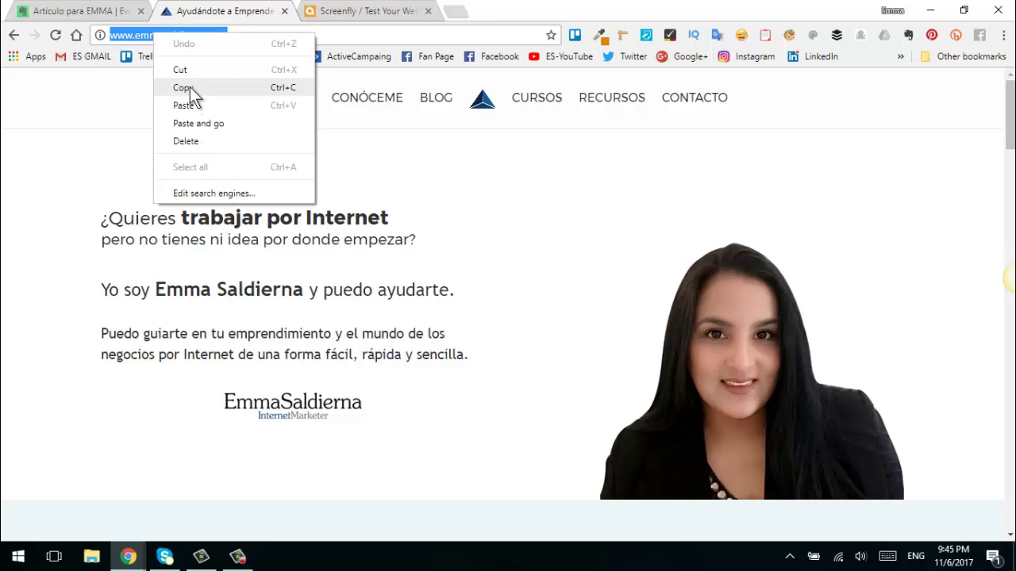
left_click(189, 86)
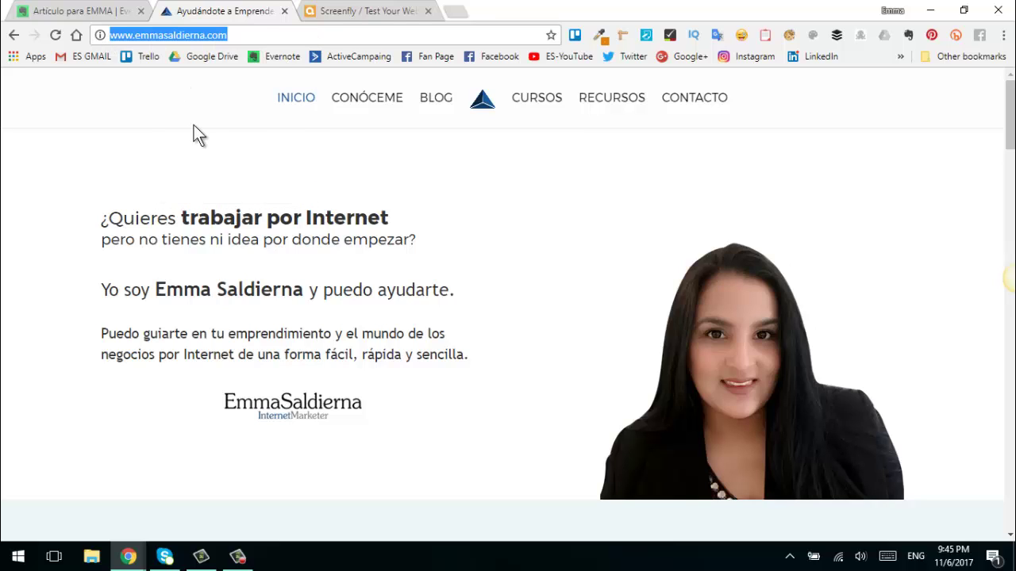
left_click(349, 14)
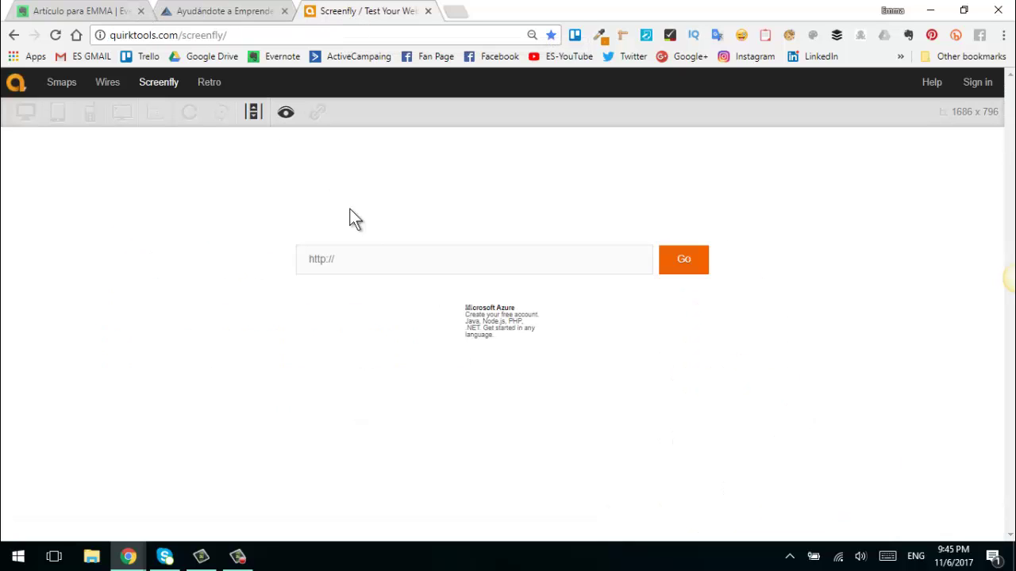
left_click(334, 260)
right_click(334, 259)
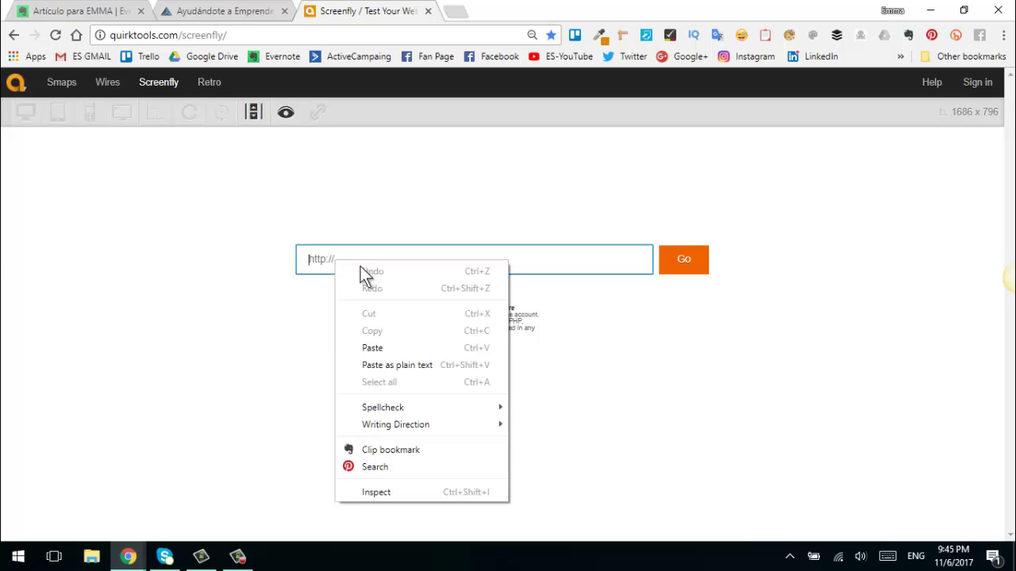
left_click(394, 349)
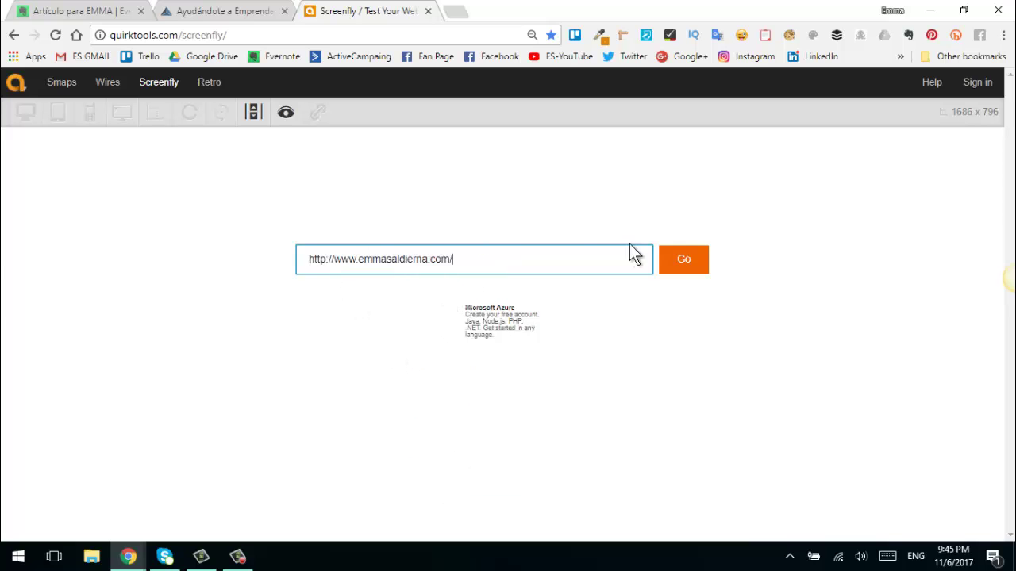
Step: Load the emmasaldierna.com preview and scroll through it at 1024 x 600
left_click(684, 271)
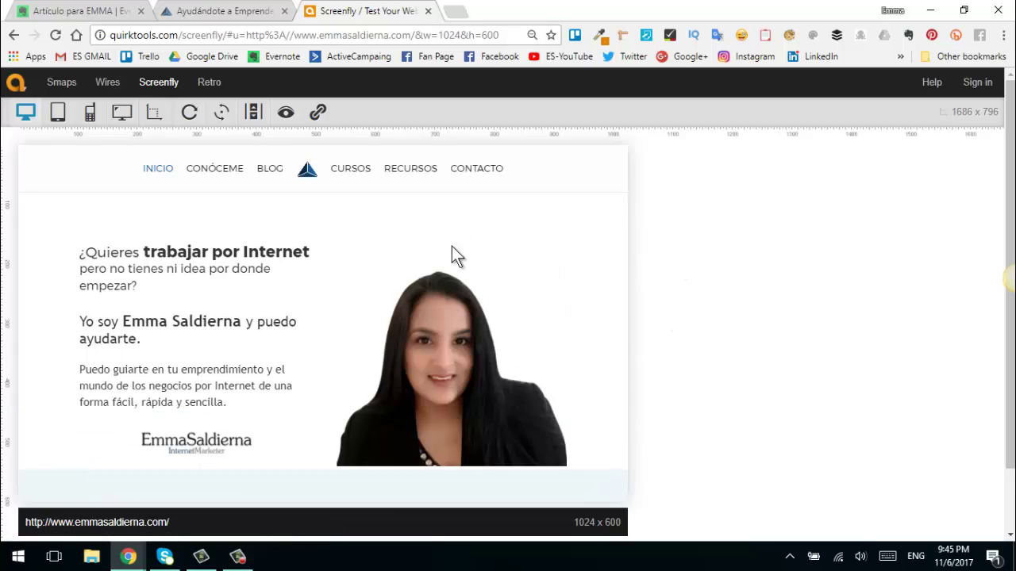
scroll(521, 302, "down", 3)
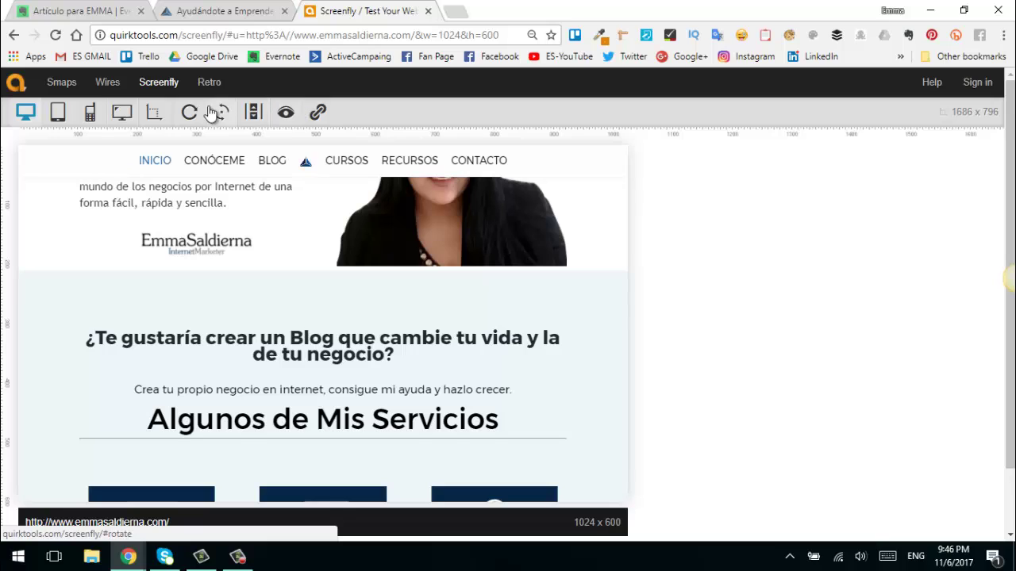
left_click(26, 117)
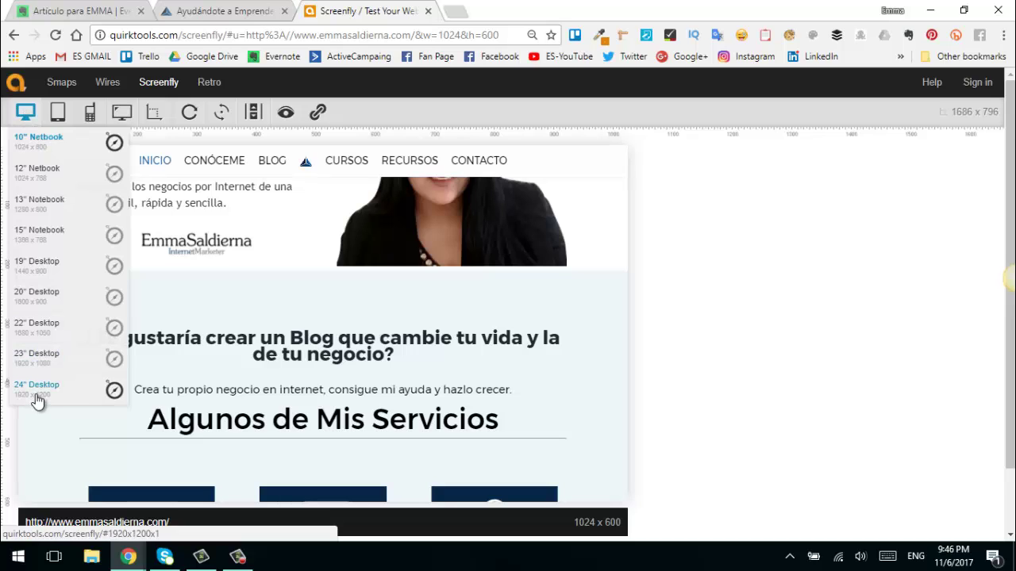
Step: Preview the homepage at 12" Netbook size (1024 x 768) and scroll through it
left_click(46, 173)
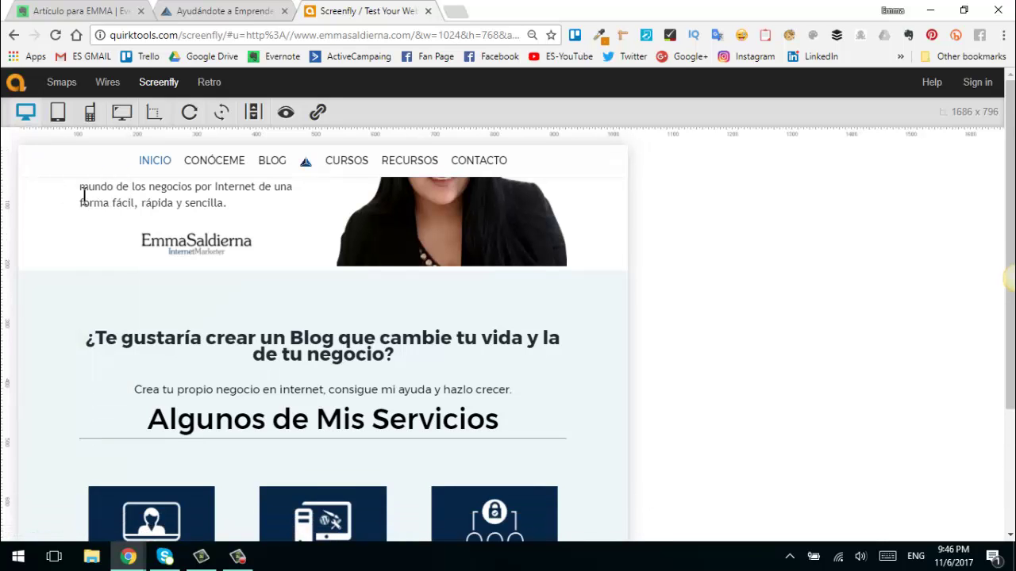
scroll(533, 349, "down", 4)
scroll(530, 429, "down", 5)
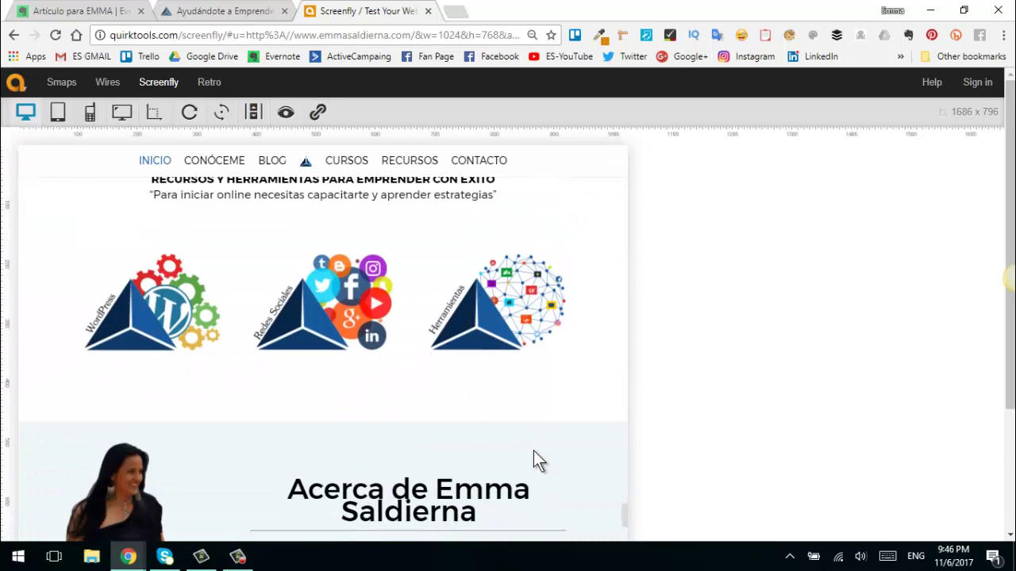
scroll(533, 460, "down", 3)
scroll(508, 465, "up", 5)
scroll(430, 464, "up", 5)
scroll(430, 464, "up", 5)
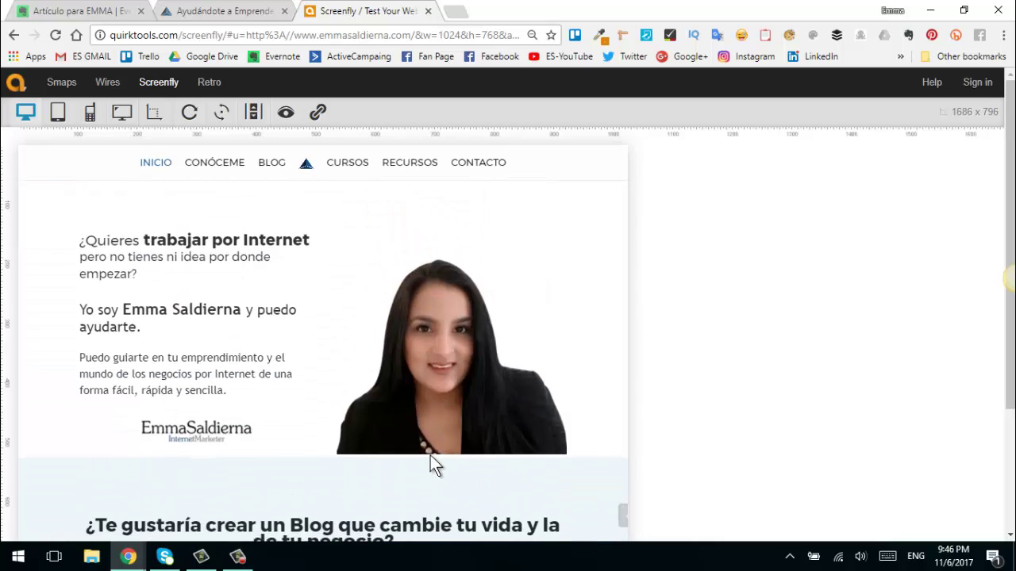
mouse_move(25, 111)
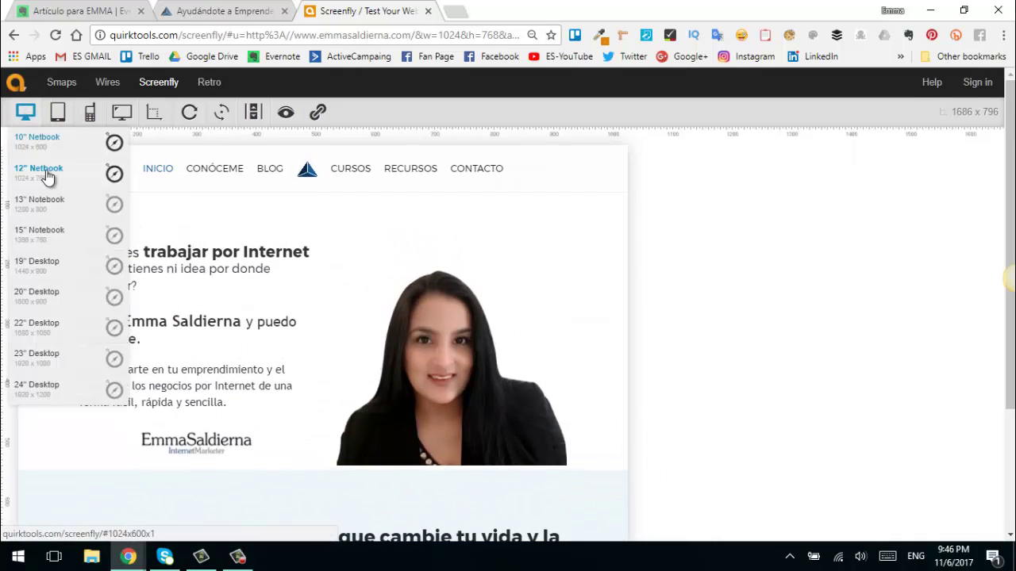
Step: Switch the preview to 13" Notebook size (1280 x 800) and scroll down
left_click(59, 207)
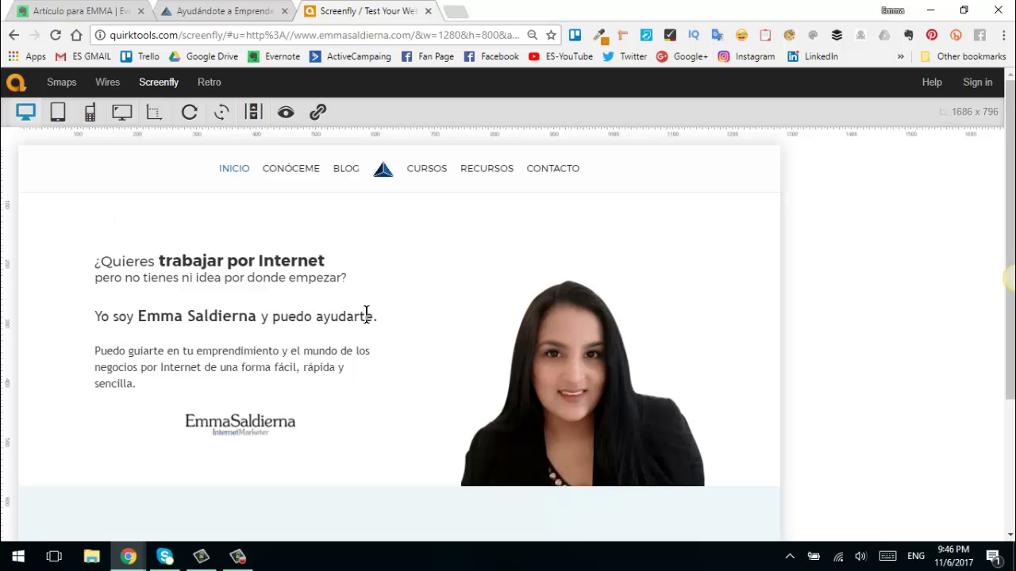
scroll(389, 357, "down", 5)
scroll(417, 408, "down", 5)
scroll(420, 412, "down", 5)
scroll(424, 421, "down", 5)
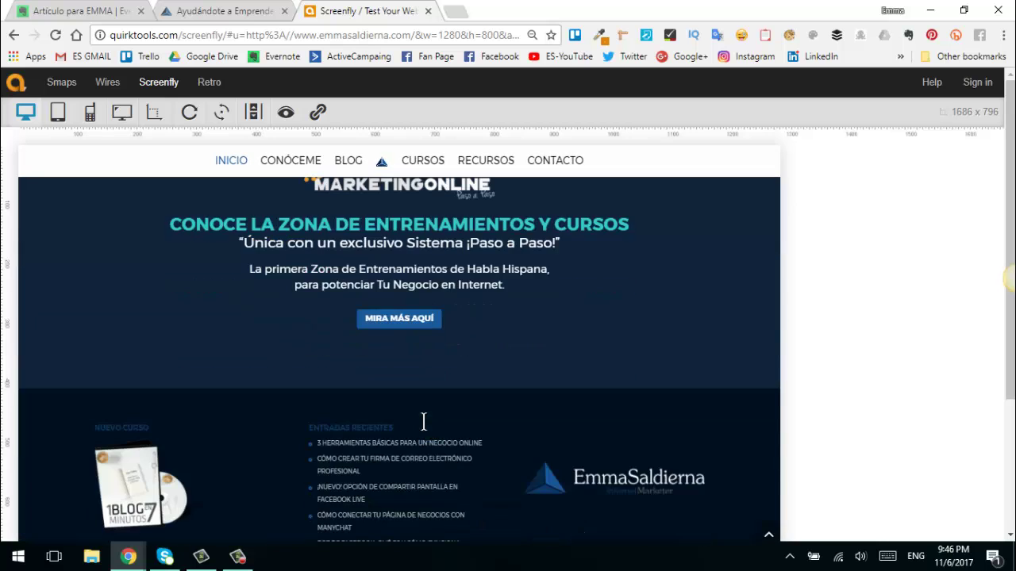
mouse_move(25, 112)
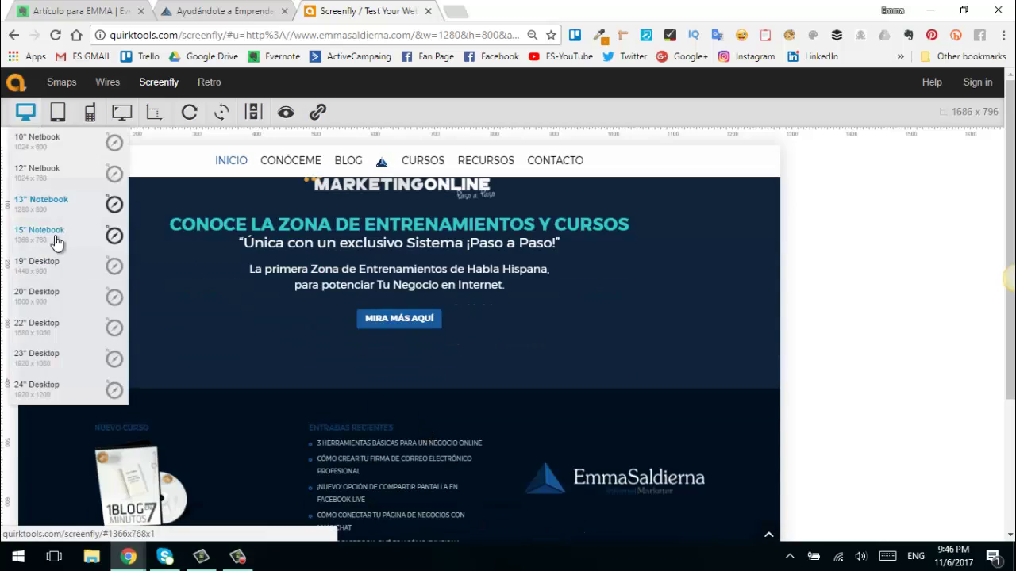
Step: Switch the preview to 1440 x 900 and scroll down the page
left_click(61, 267)
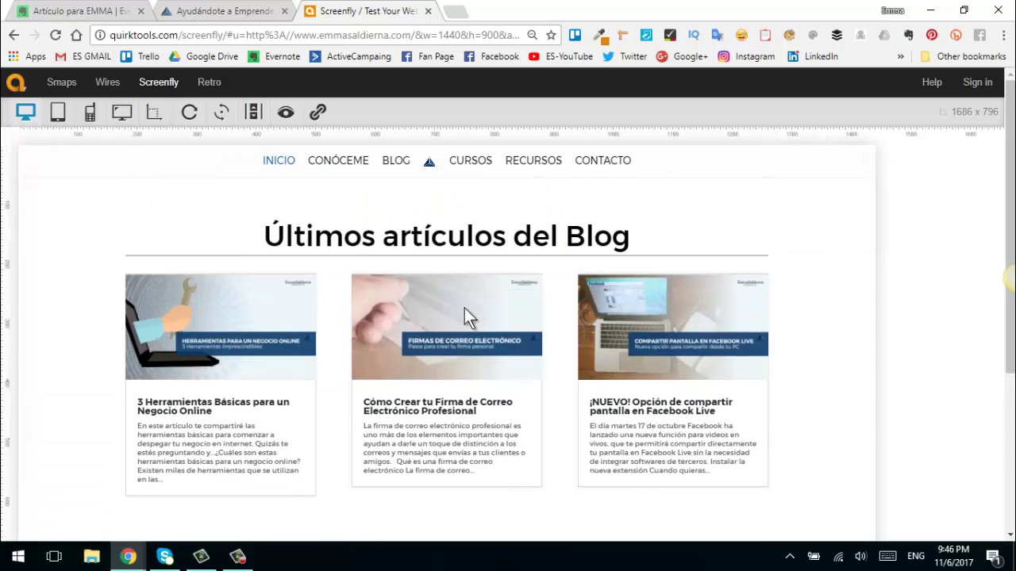
scroll(464, 308, "down", 5)
scroll(491, 358, "down", 5)
scroll(492, 363, "down", 3)
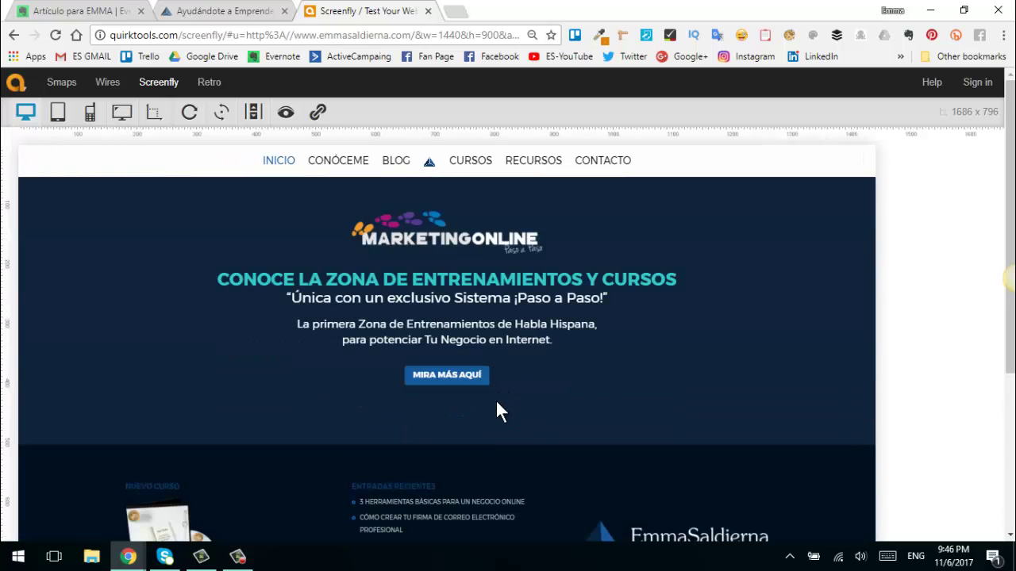
Step: Preview the homepage on Kindle Fire HD 7", Samsung Galaxy Tab 7", then Apple iPad Pro (1366 x 1024)
left_click(57, 116)
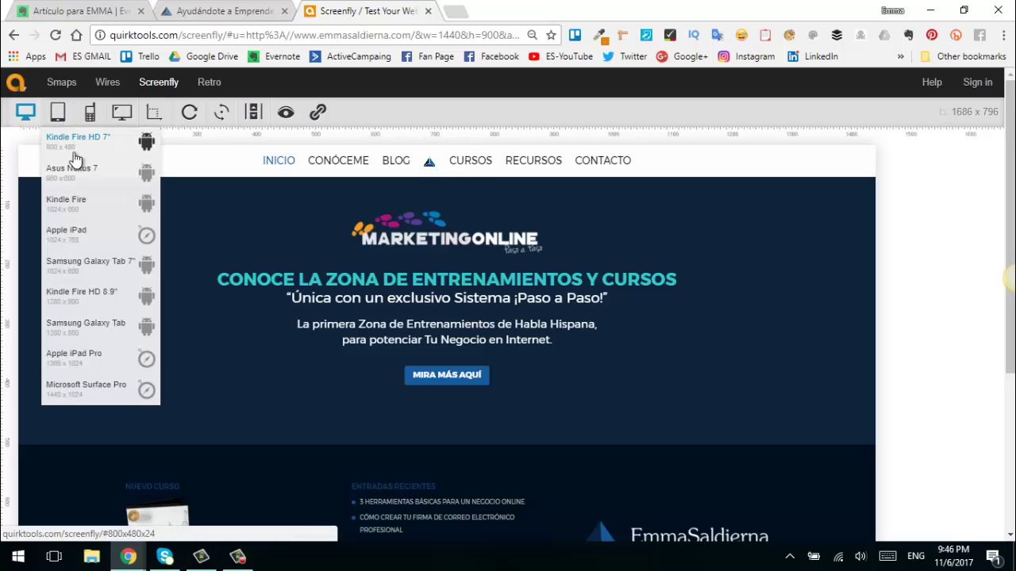
left_click(69, 140)
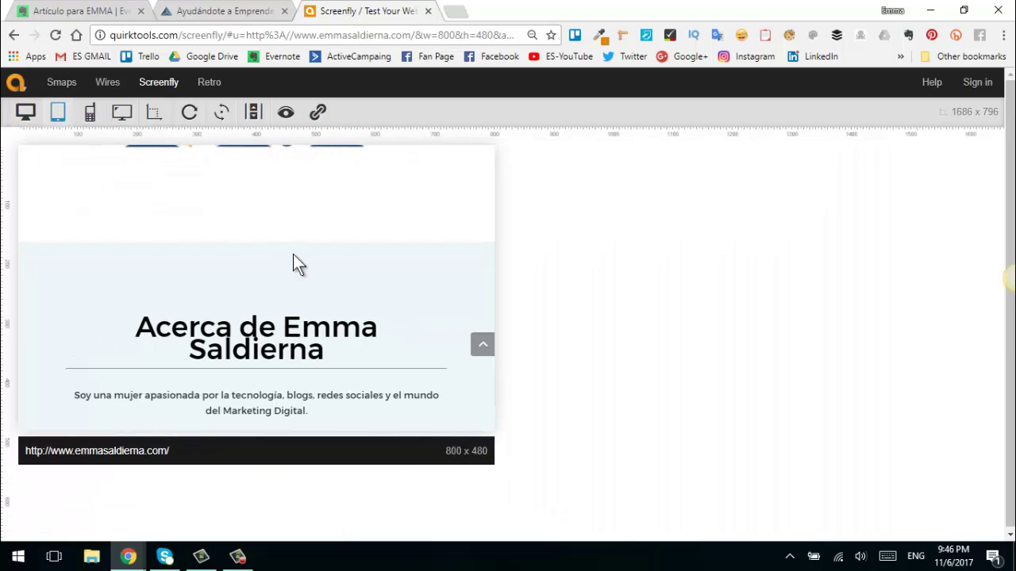
left_click(59, 112)
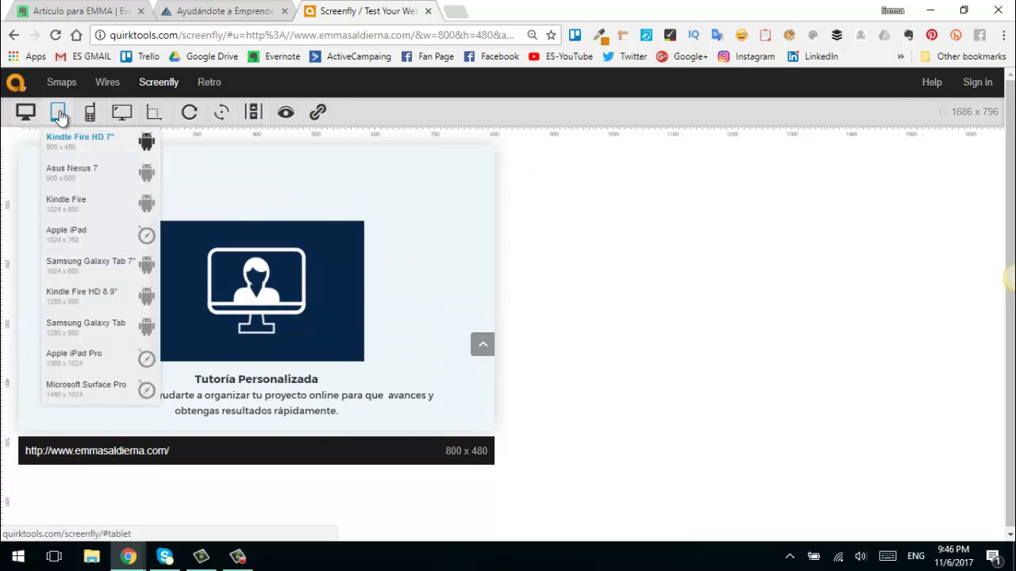
left_click(86, 265)
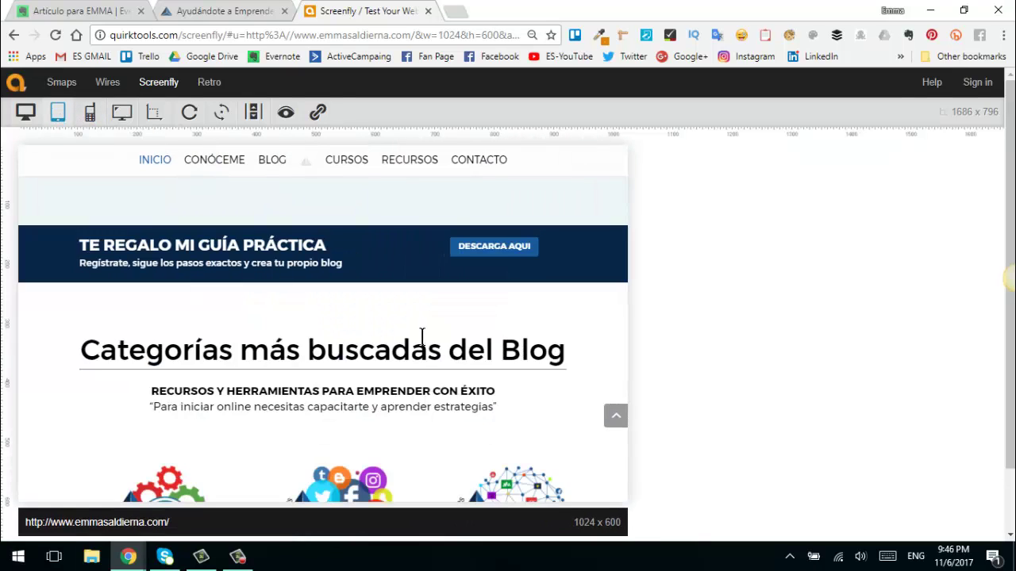
scroll(416, 349, "down", 5)
scroll(397, 373, "down", 5)
scroll(382, 390, "down", 5)
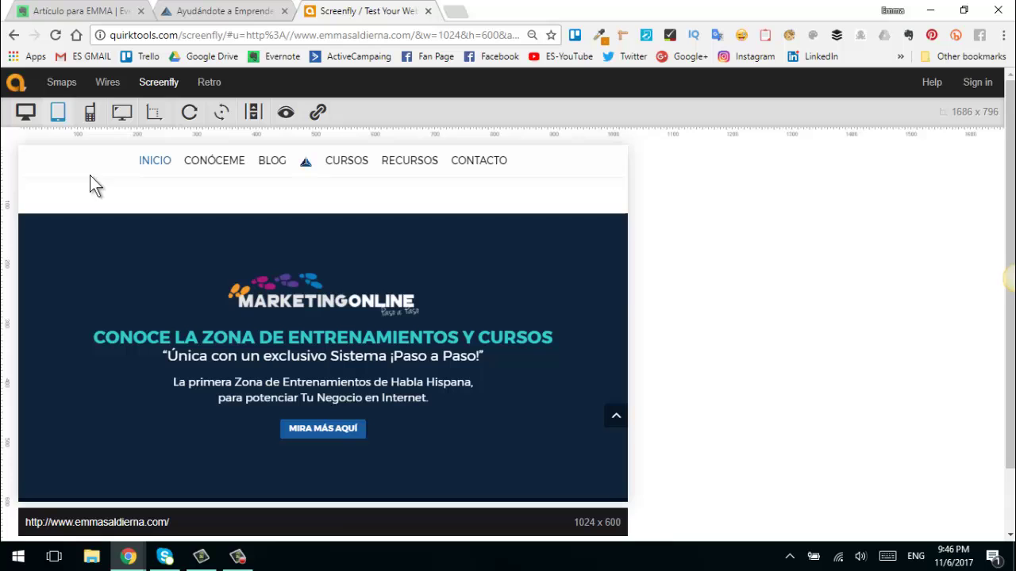
left_click(58, 111)
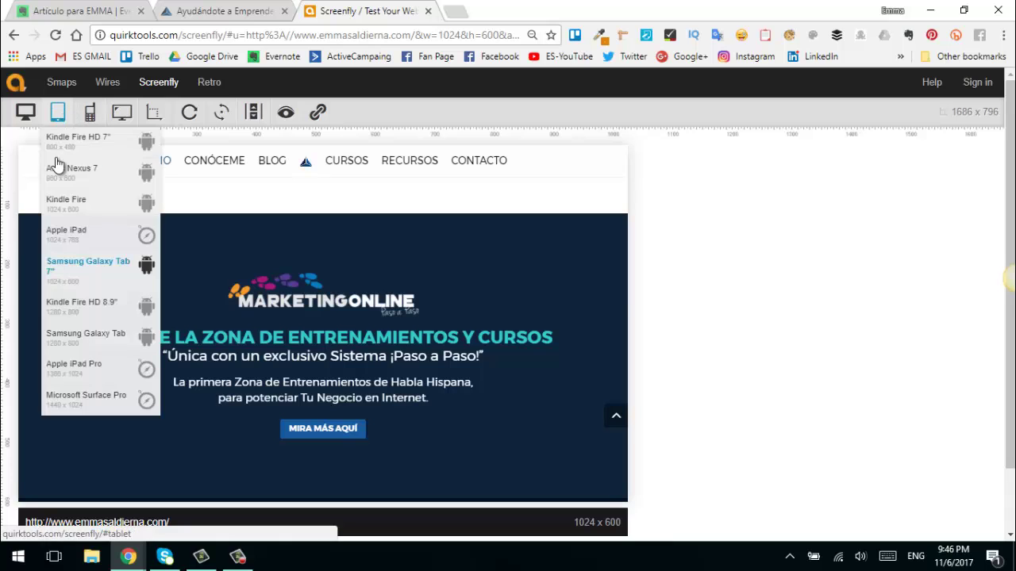
left_click(74, 366)
Step: Scroll the 1366 x 1024 iPad Pro preview and bring up the mobile phone models list
scroll(691, 443, "down", 5)
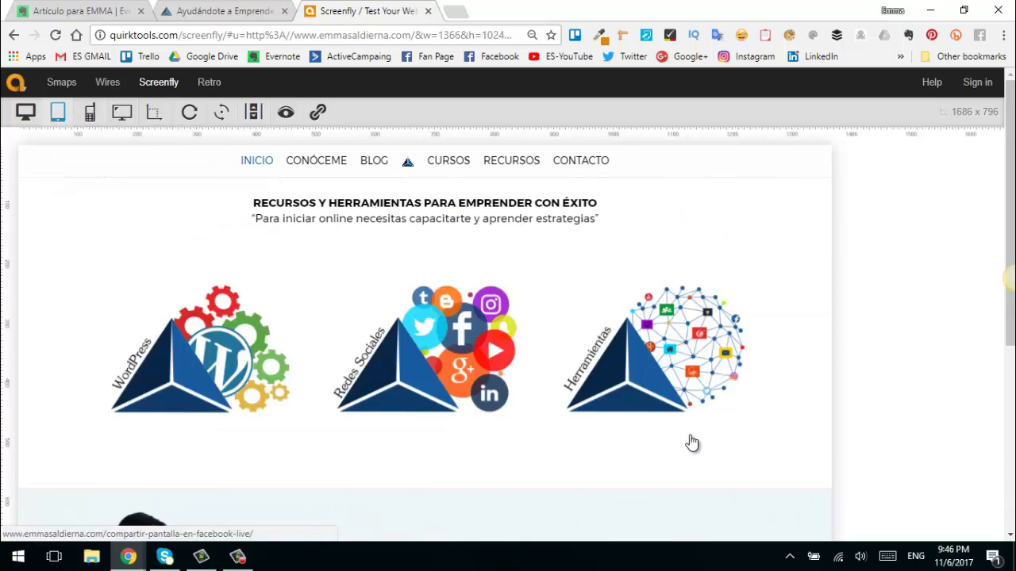
scroll(690, 442, "up", 5)
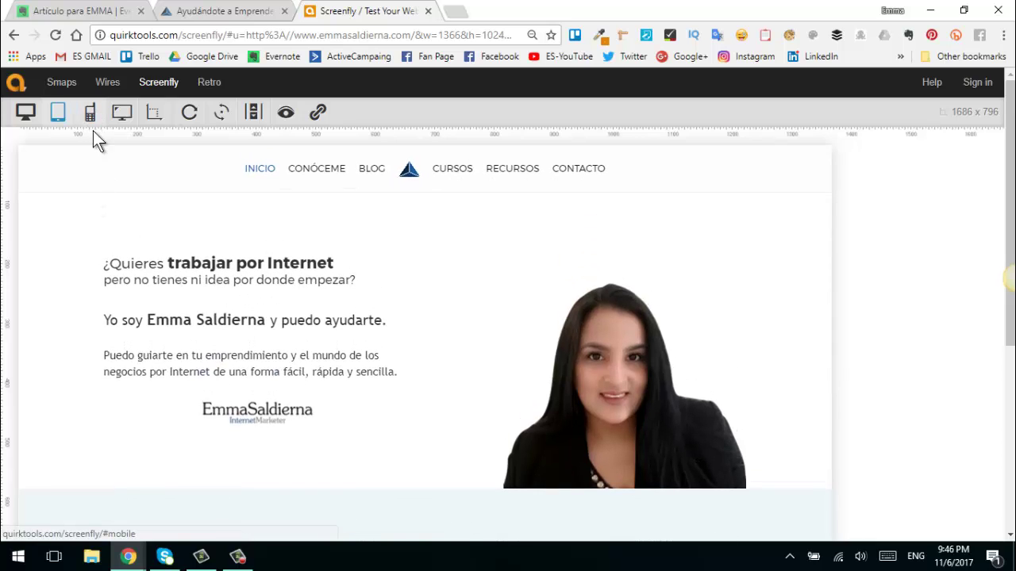
left_click(89, 113)
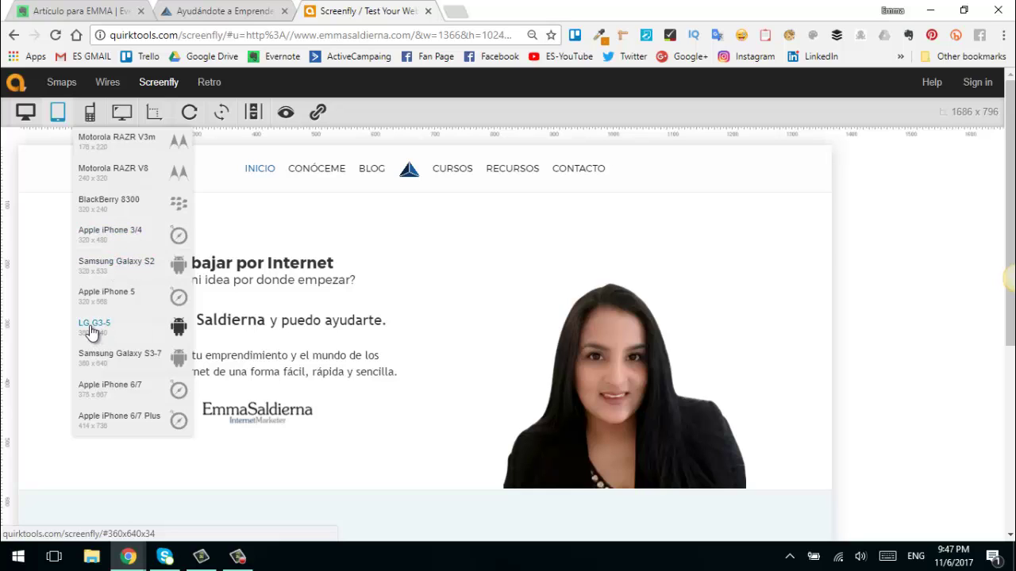
Step: Preview the homepage as Apple iPhone 6/7 Plus (414 × 736) and scroll through the narrow layout
left_click(127, 417)
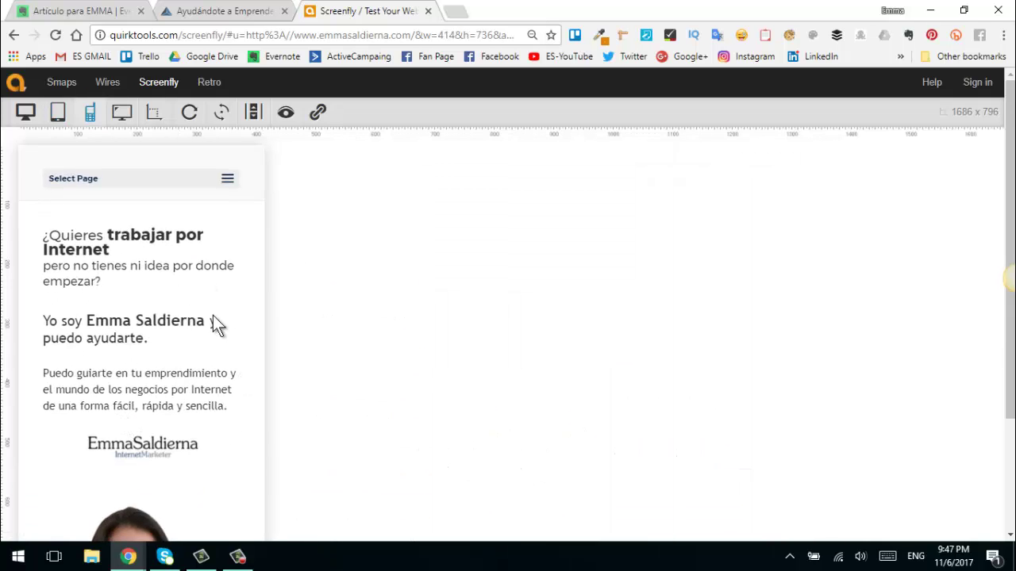
scroll(213, 317, "down", 5)
scroll(197, 382, "down", 5)
scroll(197, 382, "down", 5)
scroll(197, 382, "down", 5)
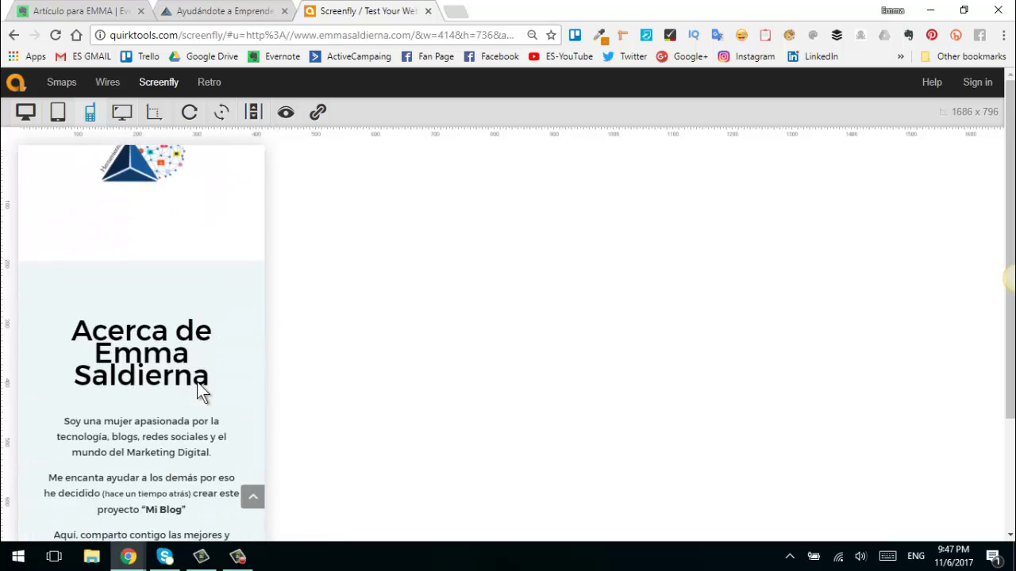
scroll(197, 382, "down", 5)
scroll(197, 382, "down", 5)
scroll(196, 382, "down", 5)
scroll(197, 382, "down", 5)
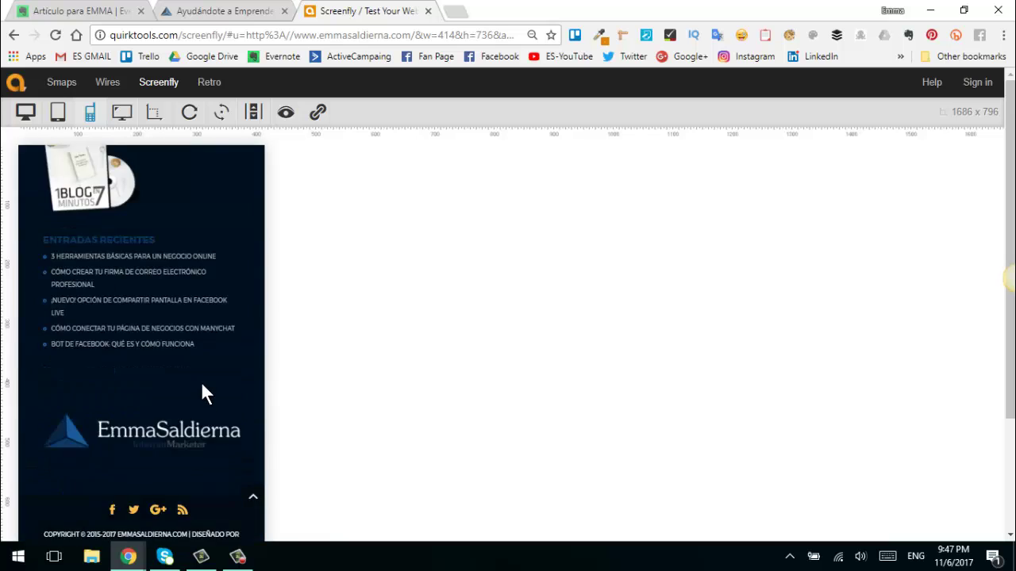
scroll(201, 381, "up", 6)
scroll(201, 381, "up", 10)
scroll(202, 383, "up", 1)
scroll(202, 383, "up", 1)
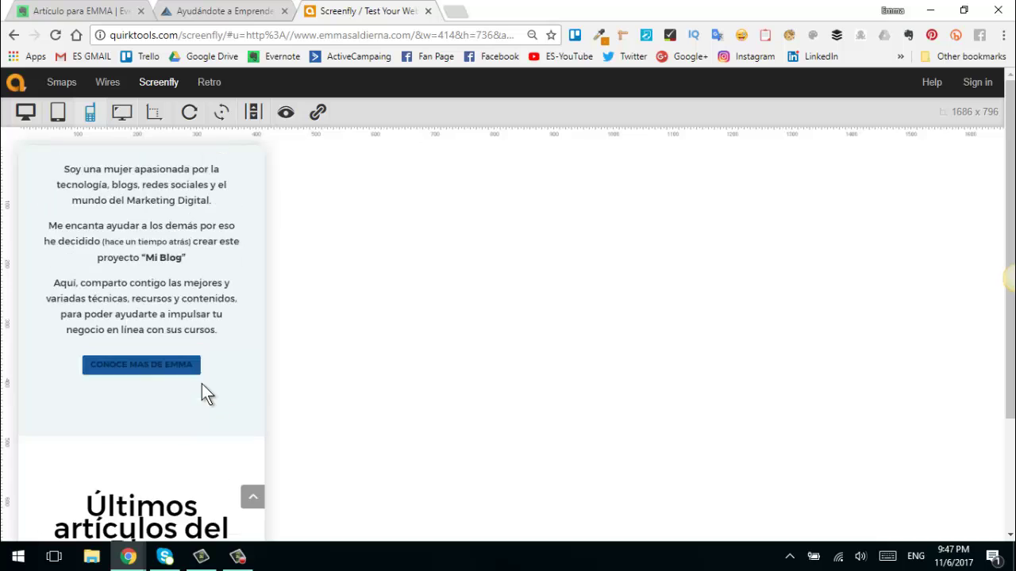
scroll(202, 383, "up", 5)
scroll(202, 383, "up", 5)
scroll(201, 383, "up", 5)
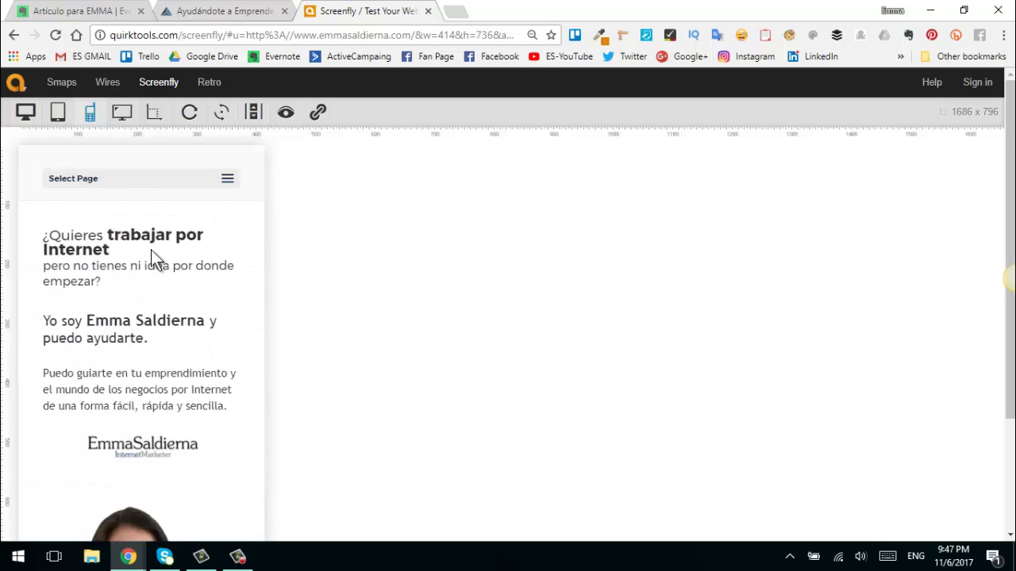
left_click(121, 115)
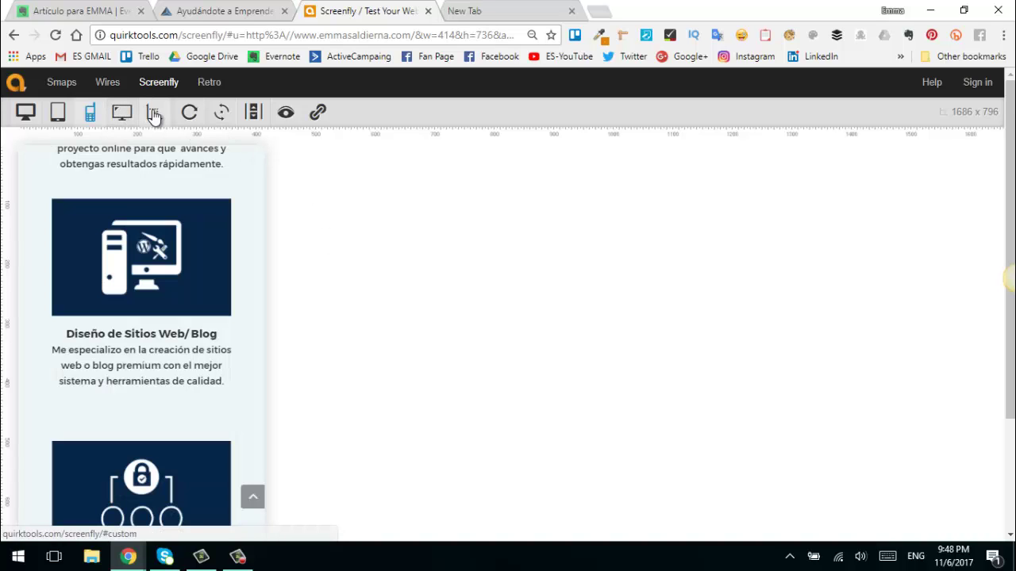
Step: Apply a custom preview size of width 425 and height 746 using the spinners
left_click(154, 112)
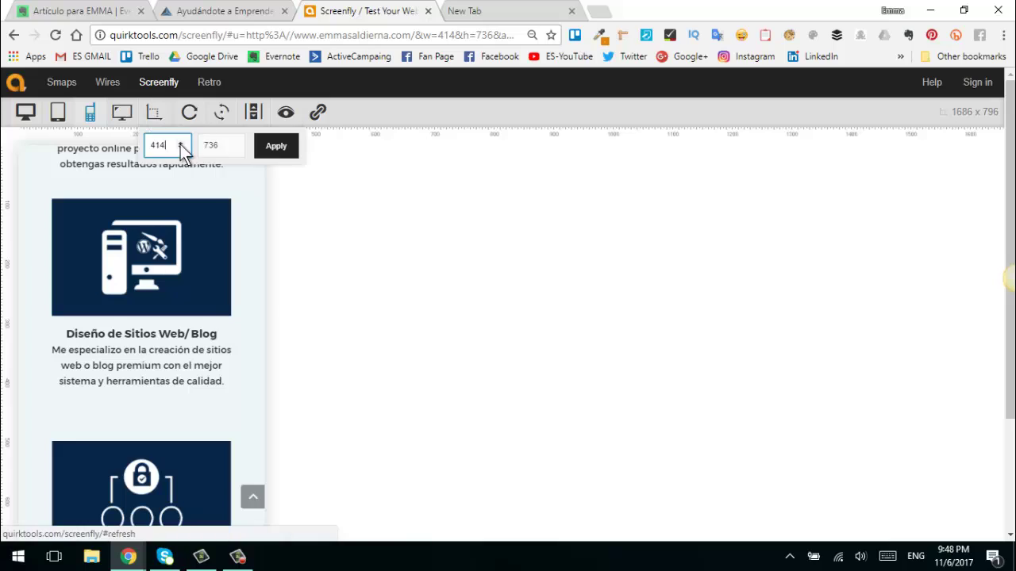
left_click(181, 144)
left_click(181, 144)
left_click(181, 144)
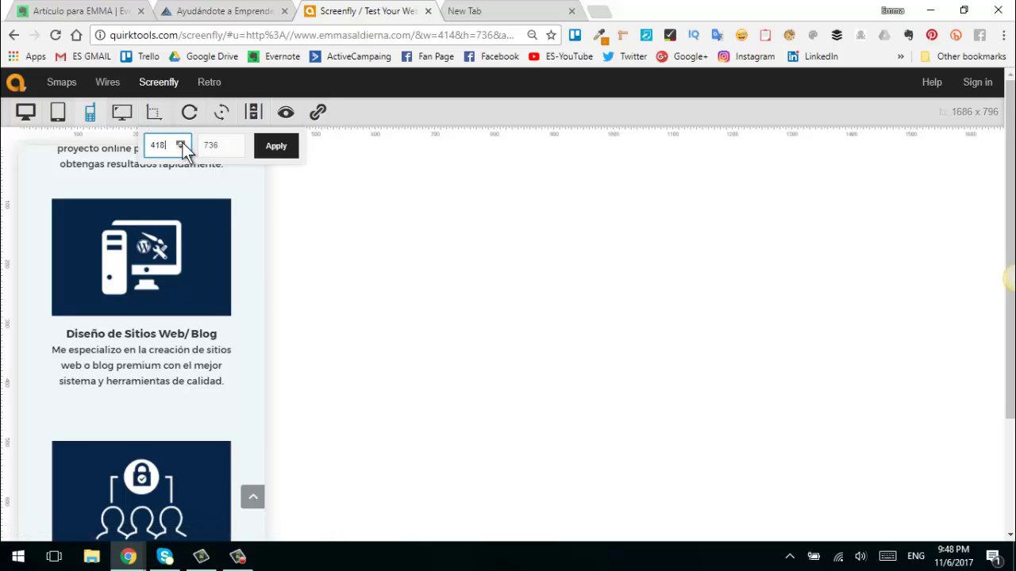
left_click(181, 144)
left_click(181, 144)
left_click(181, 143)
left_click(180, 143)
left_click(235, 144)
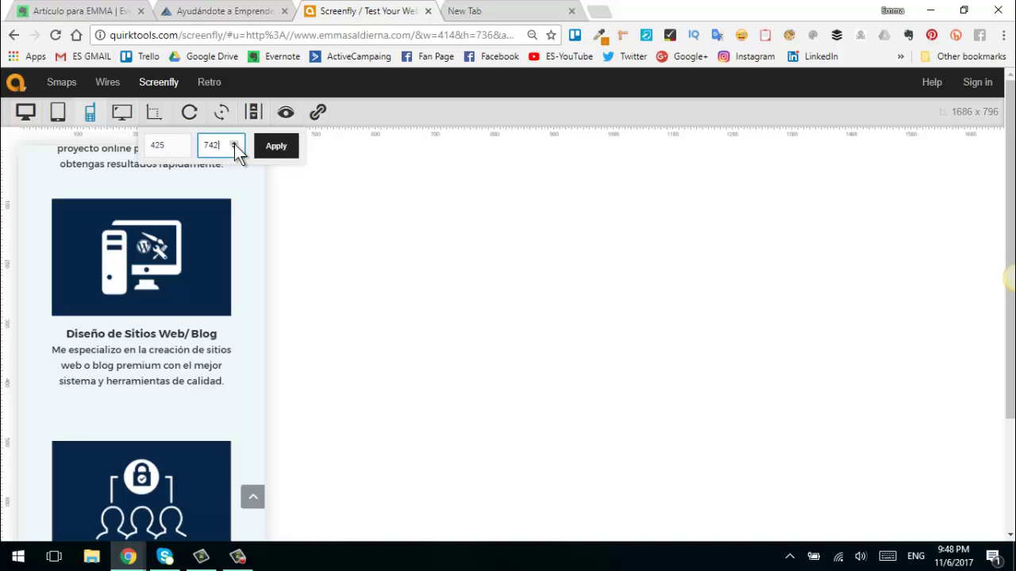
left_click(234, 144)
left_click(269, 147)
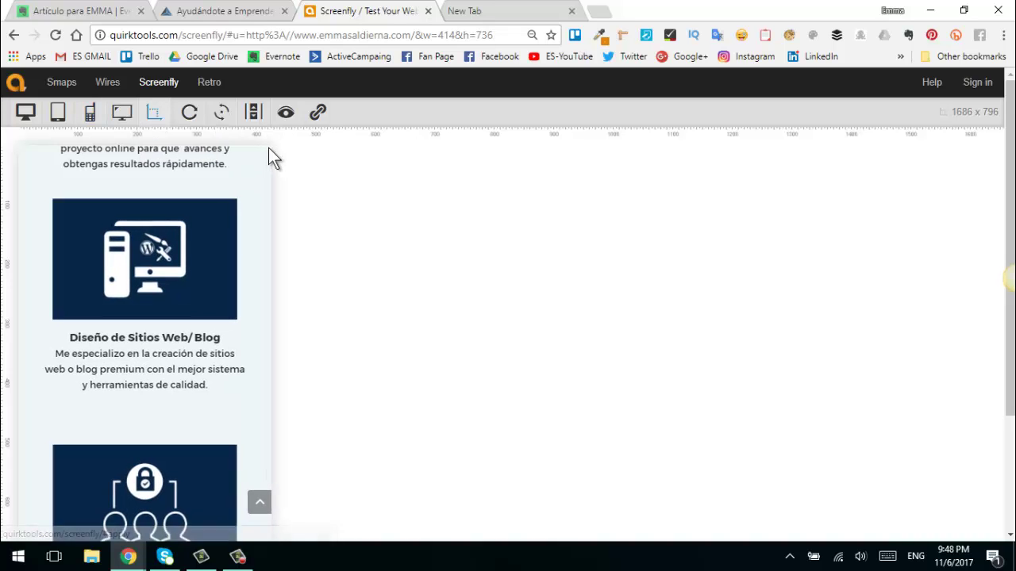
Step: Reload the preview and switch it to Samsung Galaxy Tab at 1280 × 800
left_click(189, 112)
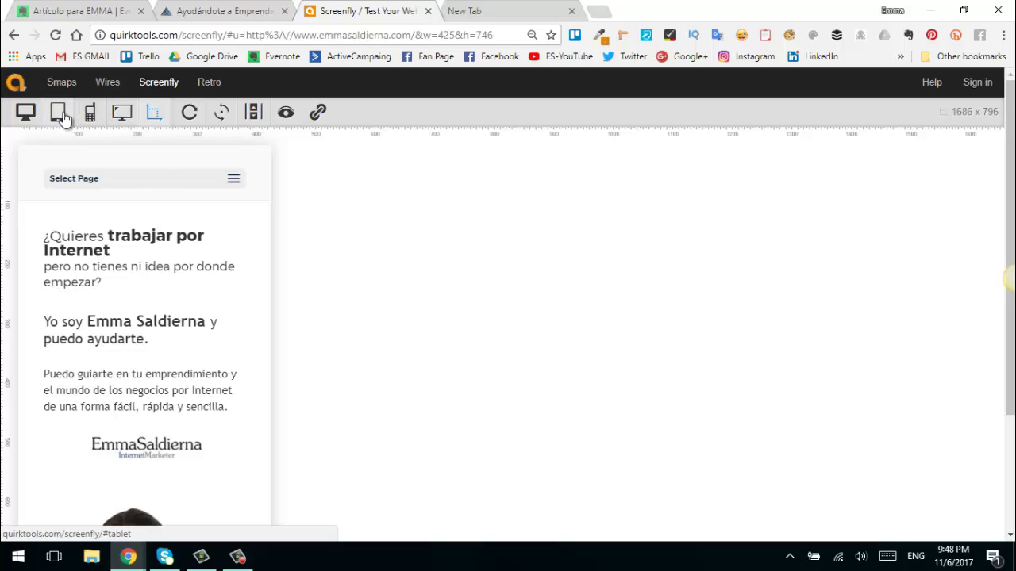
mouse_move(58, 112)
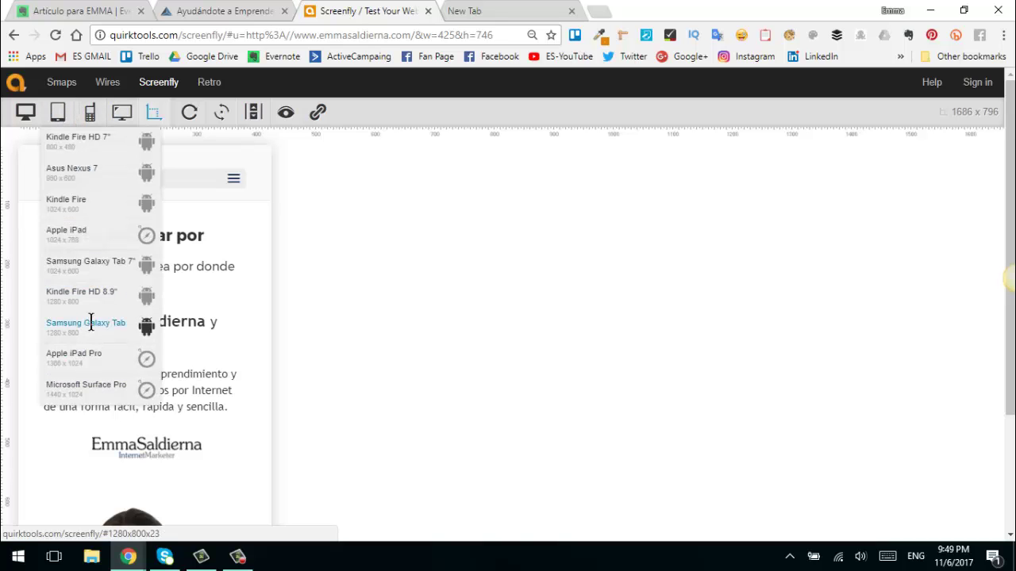
left_click(89, 322)
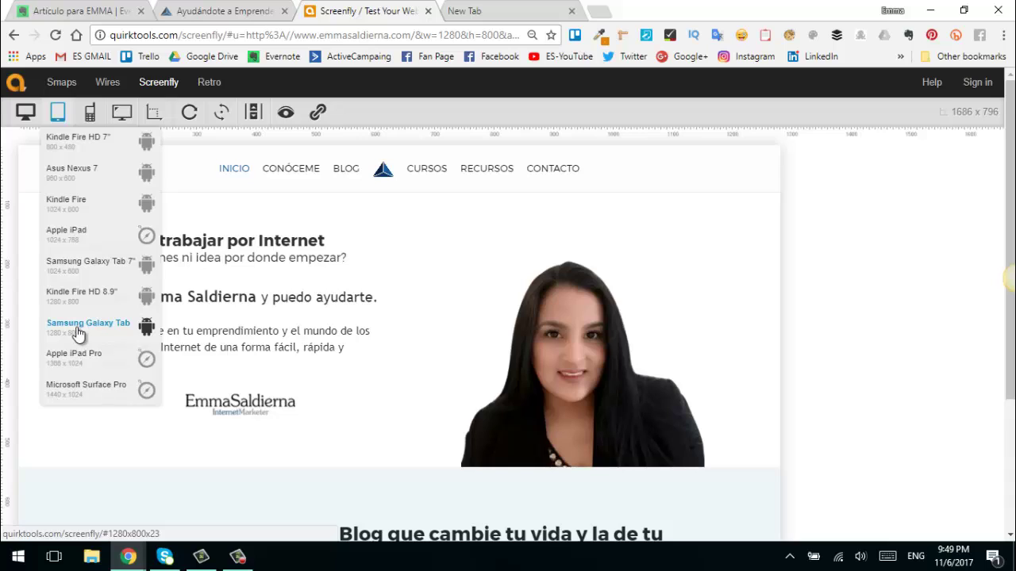
Step: Copy the Screenfly share link for the current preview
left_click(318, 114)
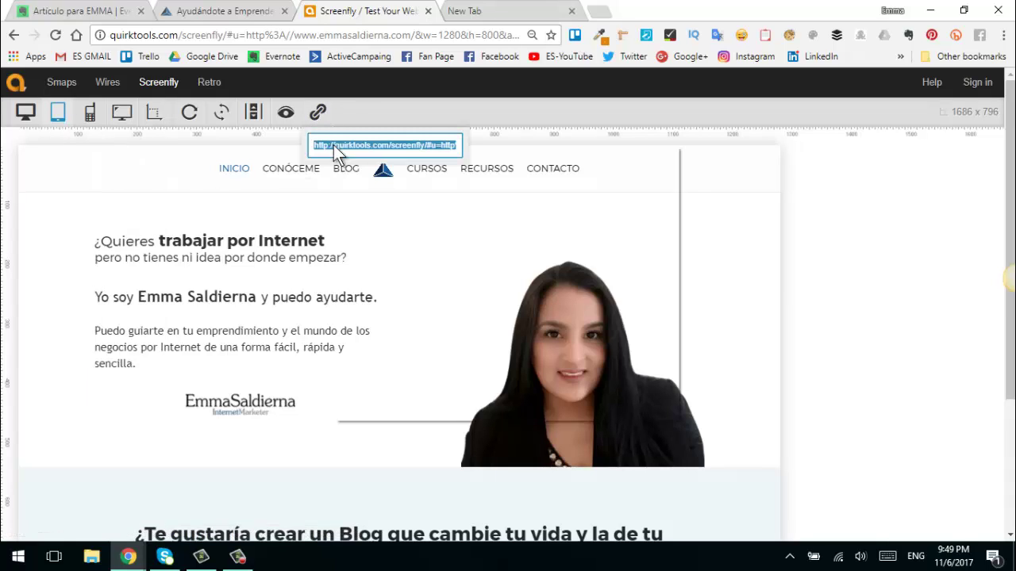
right_click(333, 145)
left_click(372, 171)
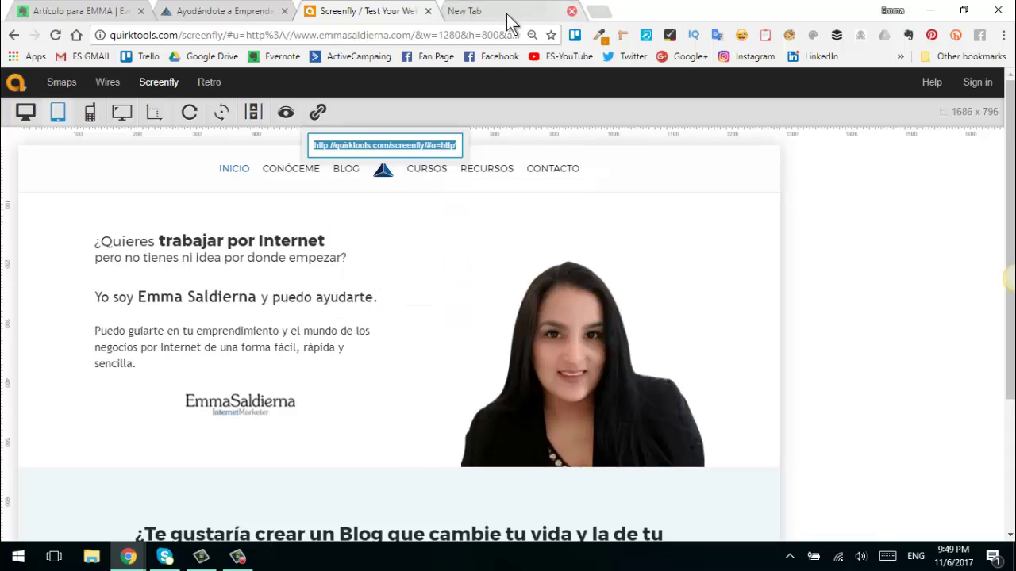
Step: Open the copied share link in a new incognito window and scroll the 1280 × 800 preview
left_click(508, 13)
left_click(1004, 35)
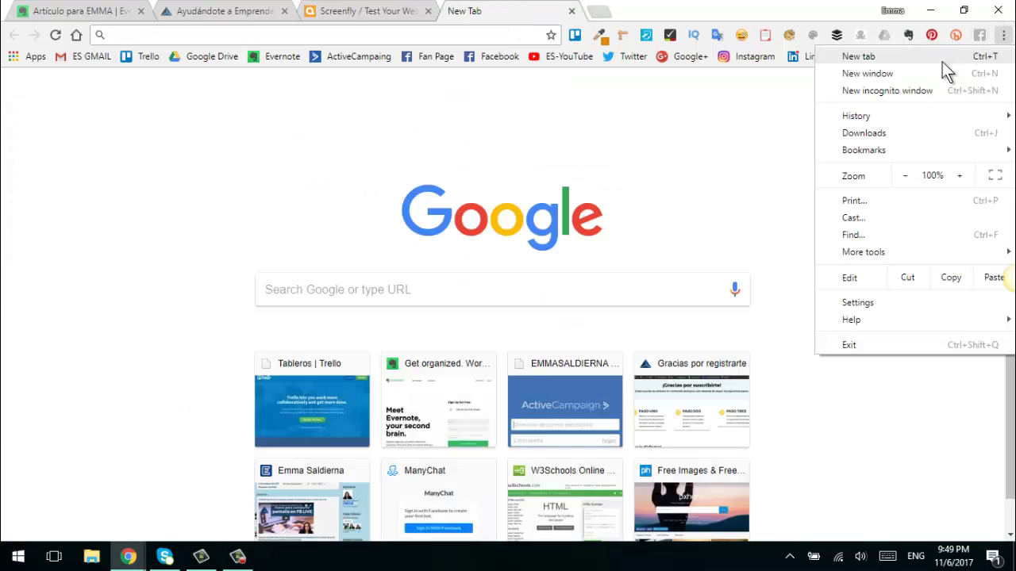
left_click(898, 90)
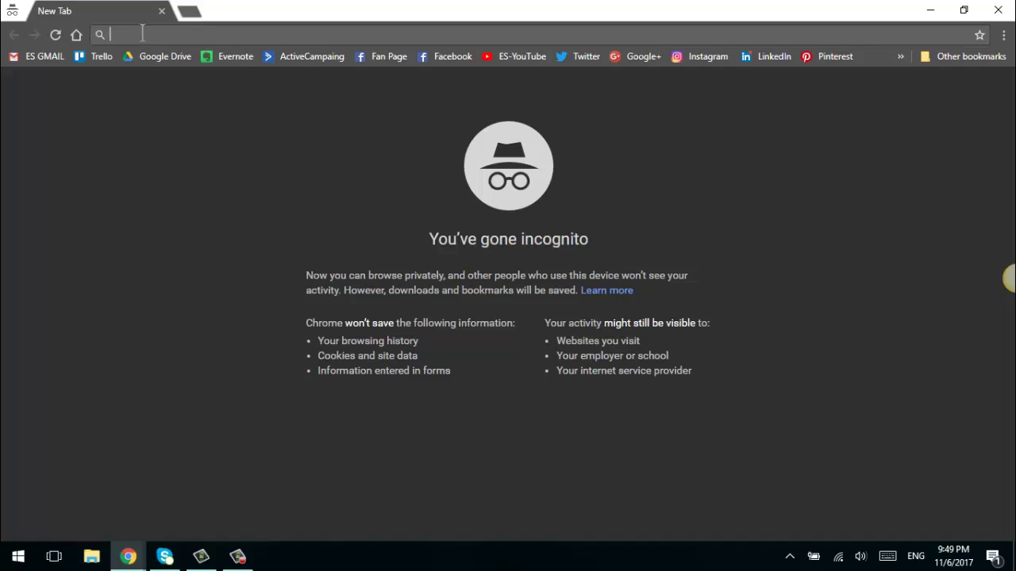
right_click(143, 35)
left_click(203, 120)
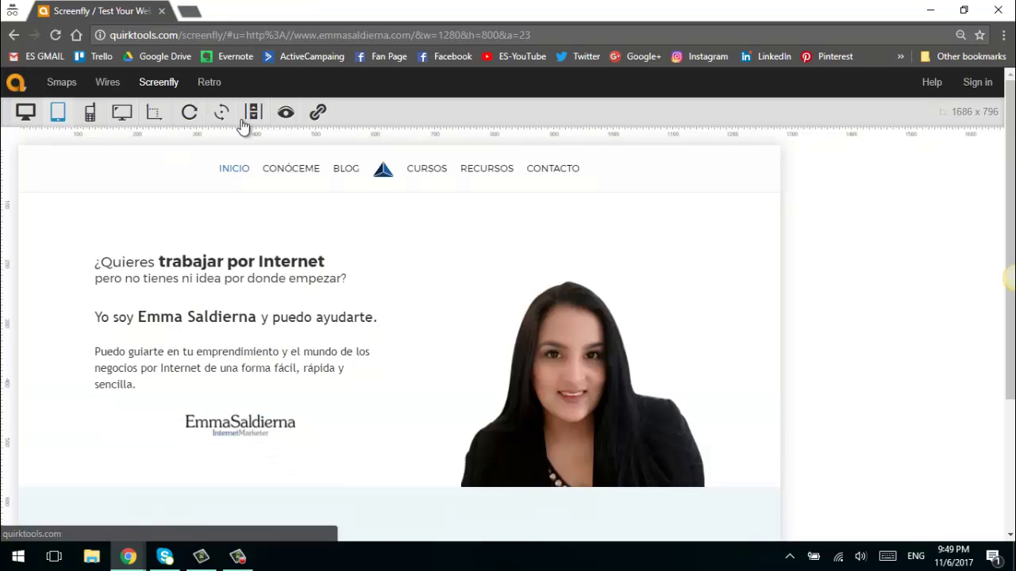
scroll(327, 370, "down", 5)
scroll(344, 406, "down", 3)
scroll(343, 406, "up", 8)
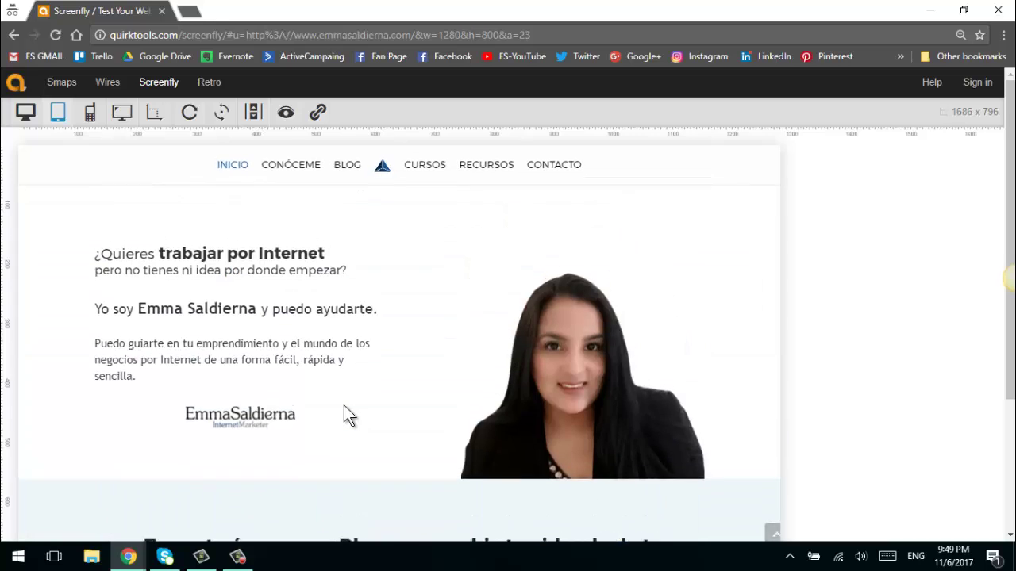
left_click(58, 119)
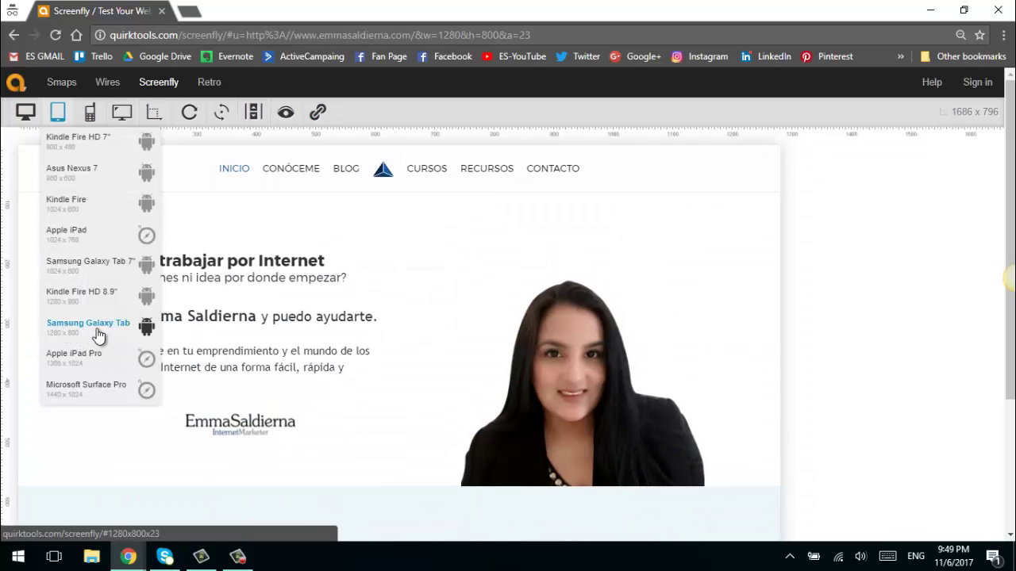
Step: Close the incognito window and go back to the original Screenfly tab's 1280 × 800 preview
left_click(161, 11)
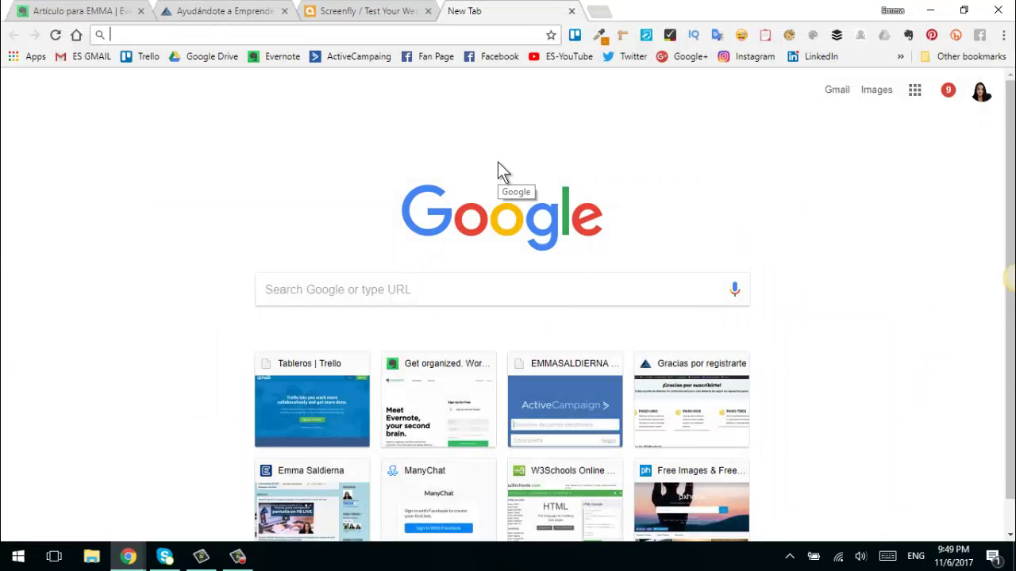
left_click(356, 14)
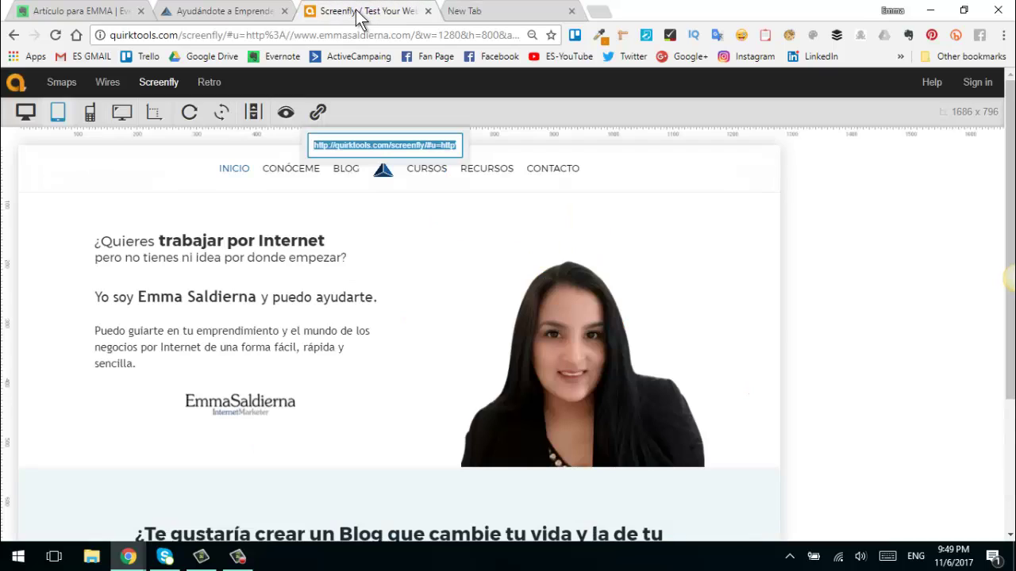
left_click(32, 112)
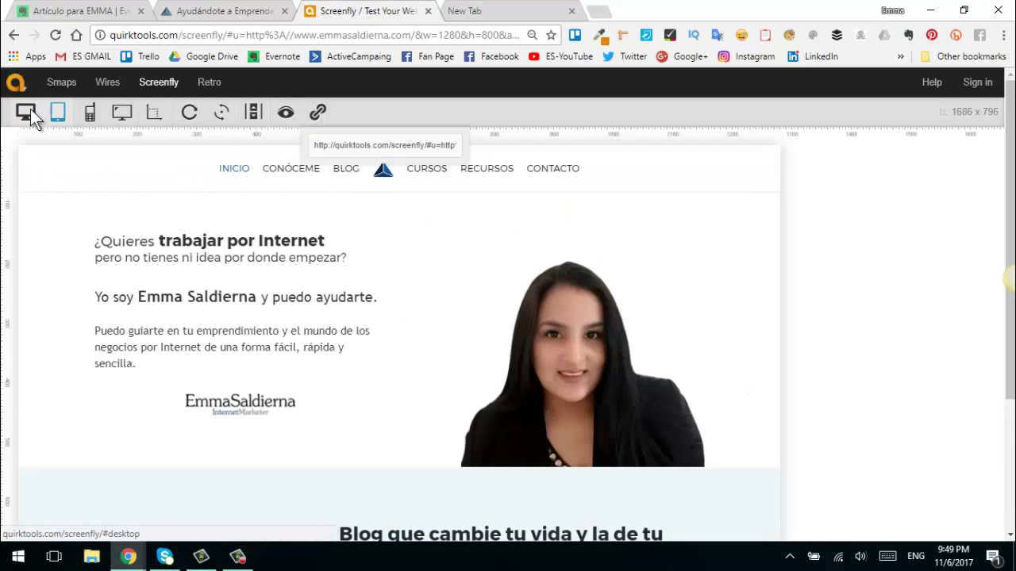